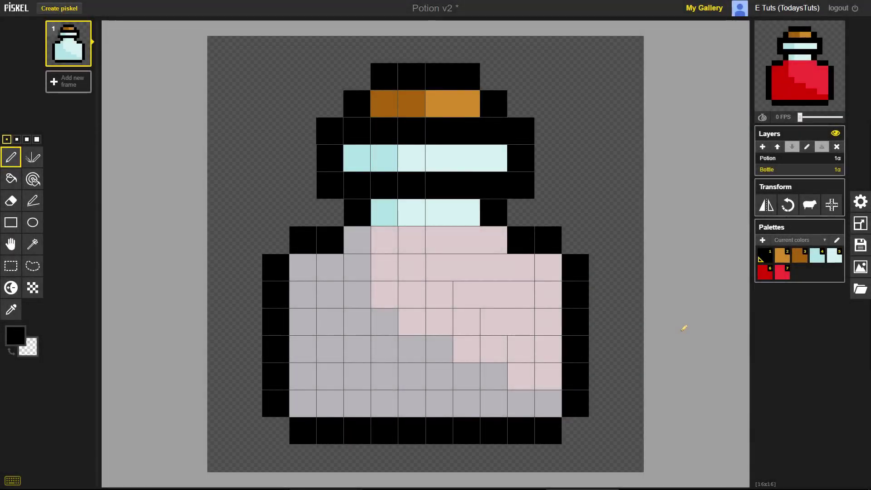
Step: Switch between the Potion and Bottle layers to compare them, ending on the Potion layer
left_click(769, 164)
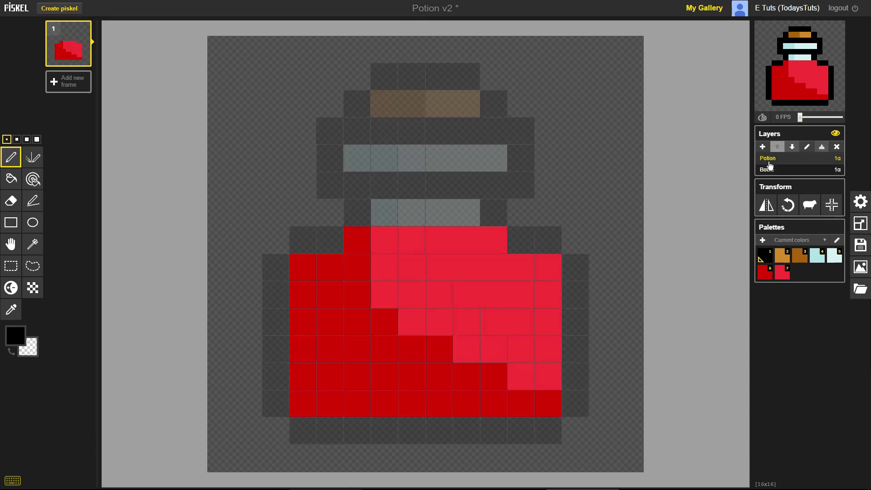
left_click(772, 171)
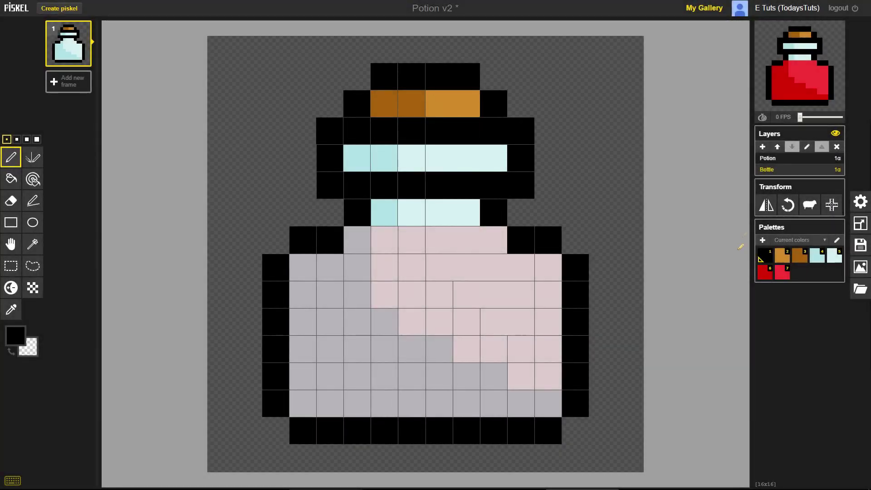
left_click(771, 163)
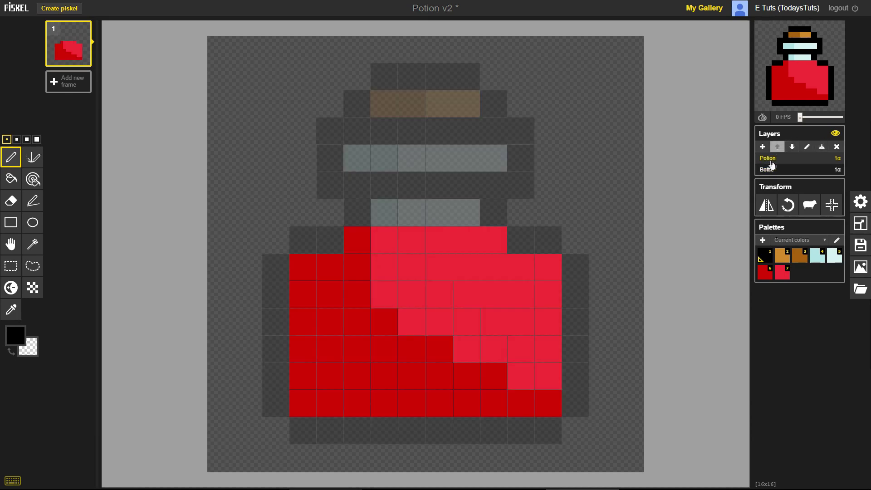
left_click(773, 170)
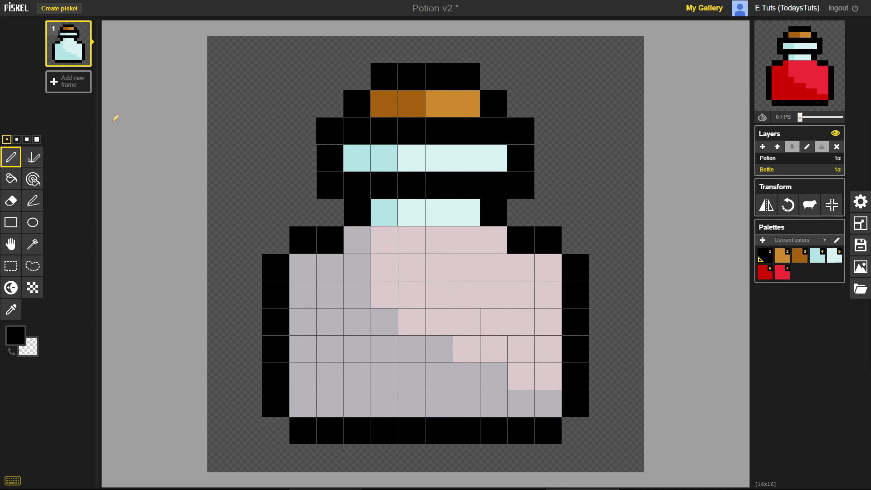
left_click(767, 160)
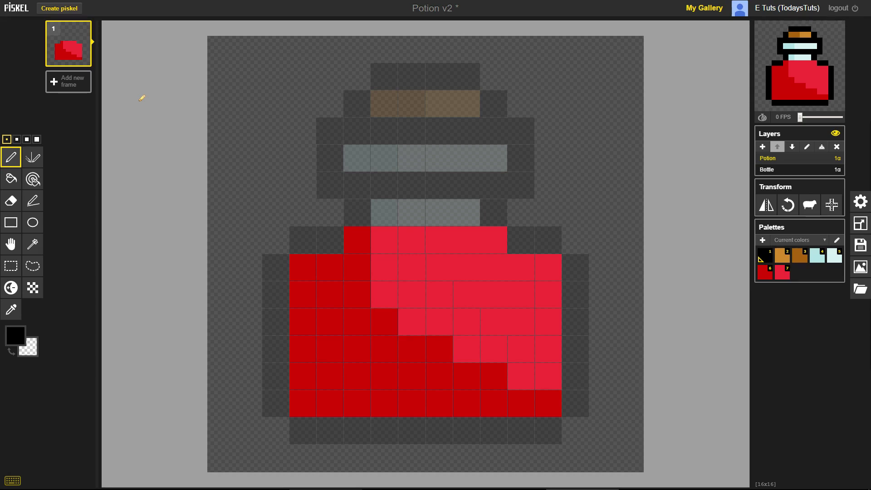
Step: Try adding, moving and deleting blank frames, then duplicate frame 1 as frame 2
left_click(68, 83)
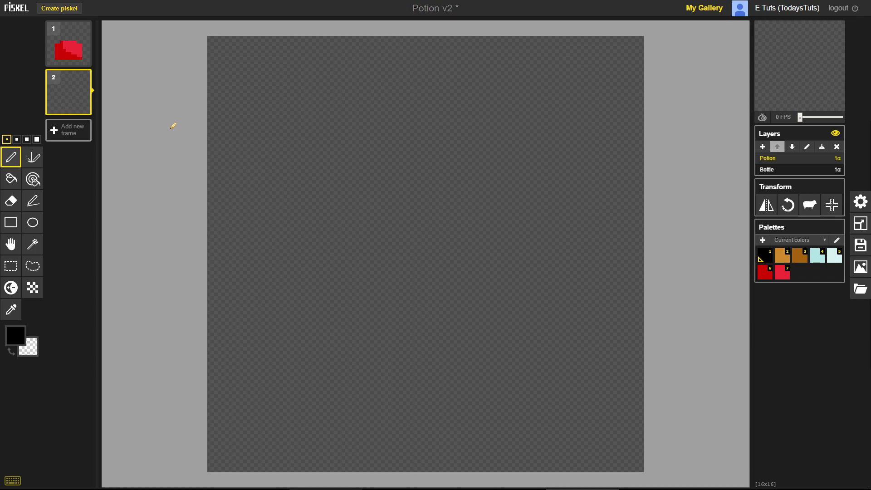
mouse_move(73, 92)
left_click_drag(52, 107, 54, 84)
mouse_move(84, 107)
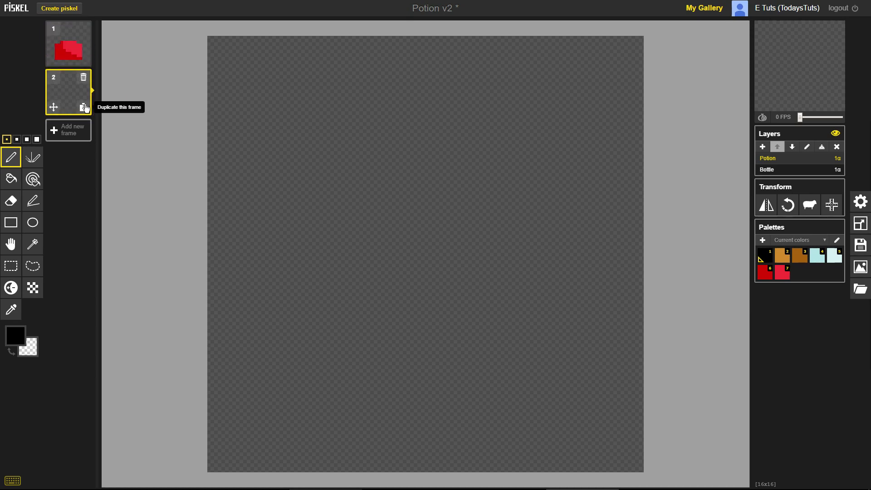
left_click(83, 80)
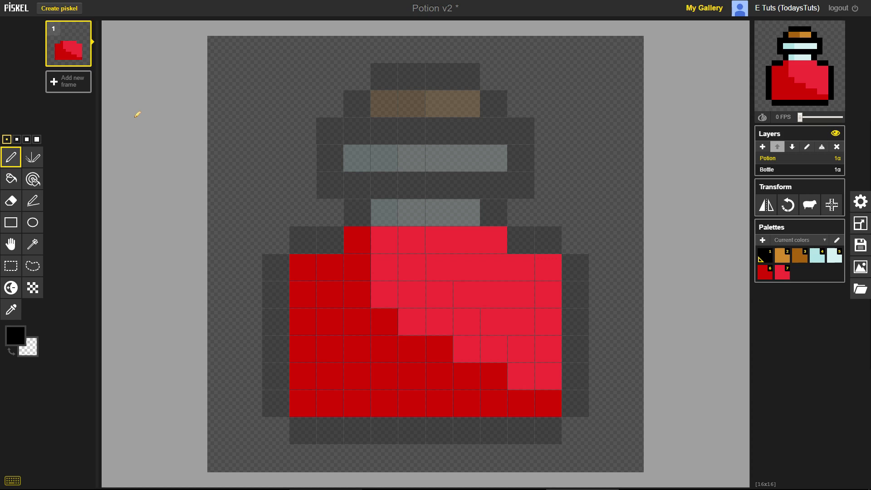
key("n")
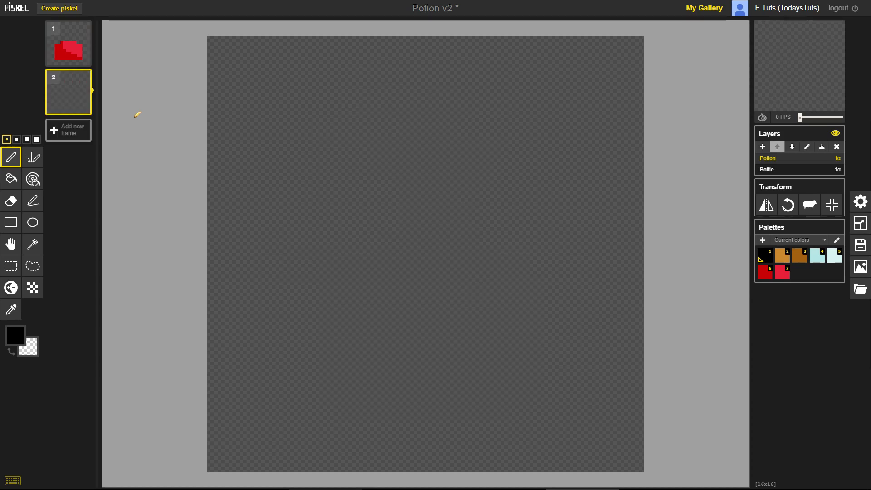
left_click(83, 80)
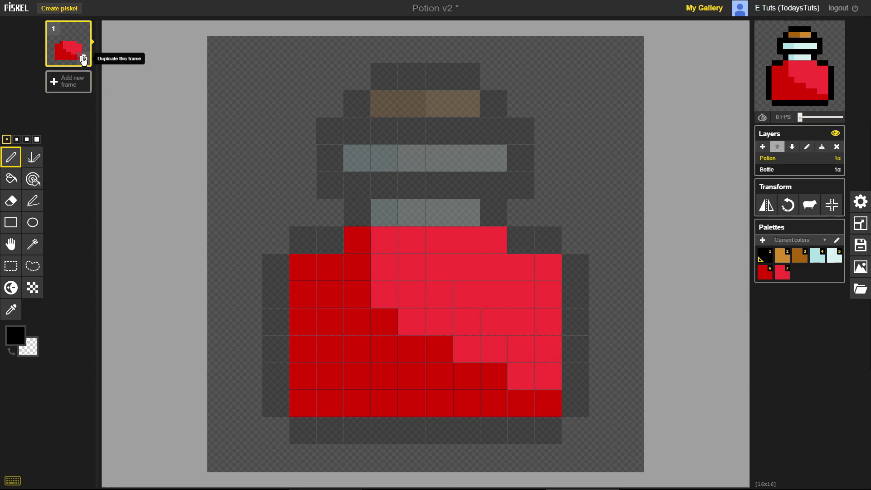
left_click(83, 58)
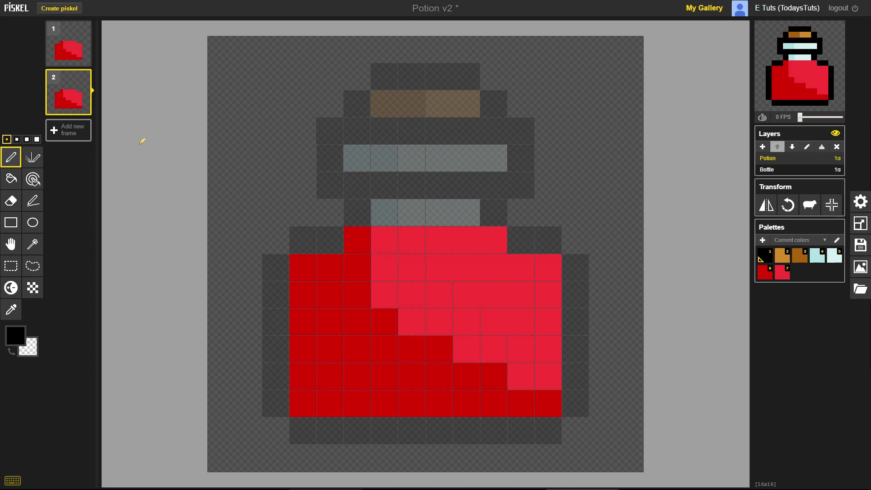
Step: Erase the top red liquid row with the eraser, then duplicate into frame 3 and erase two more rows
key("e")
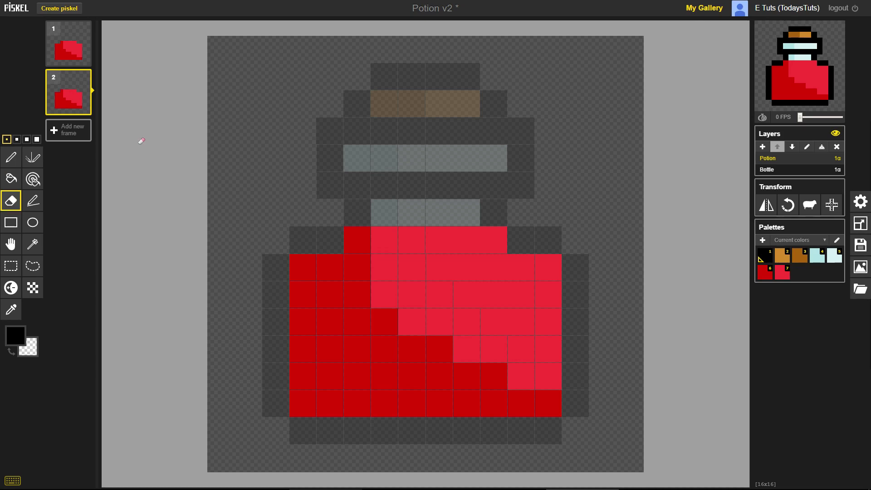
mouse_move(346, 234)
left_mouse_down()
mouse_move(490, 238)
mouse_move(437, 239)
mouse_move(398, 260)
mouse_move(459, 266)
mouse_move(465, 198)
left_mouse_up()
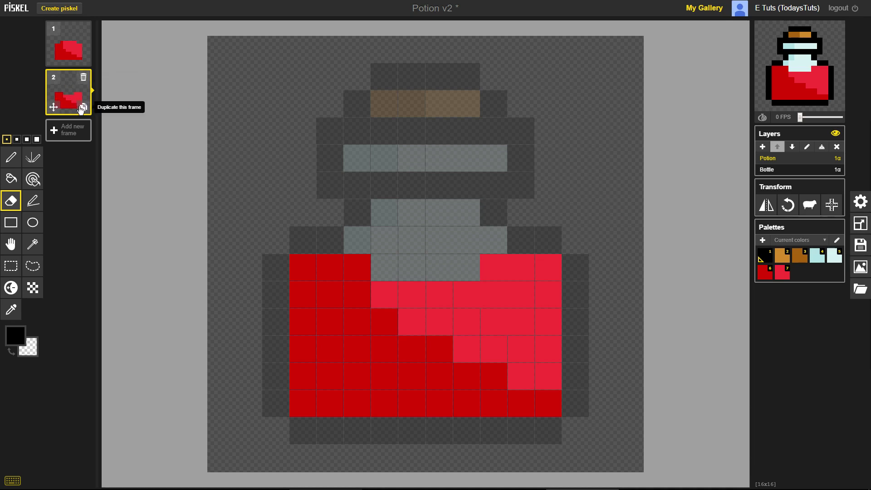
left_click(82, 109)
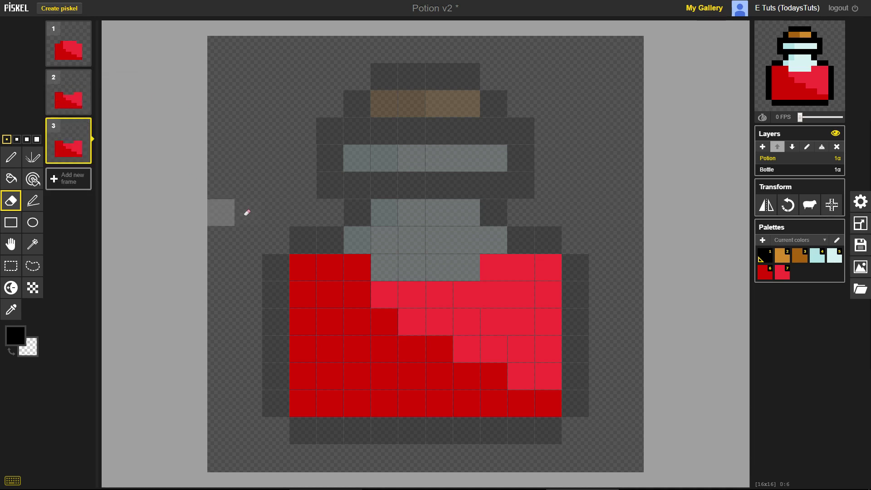
left_click_drag(301, 262, 540, 260)
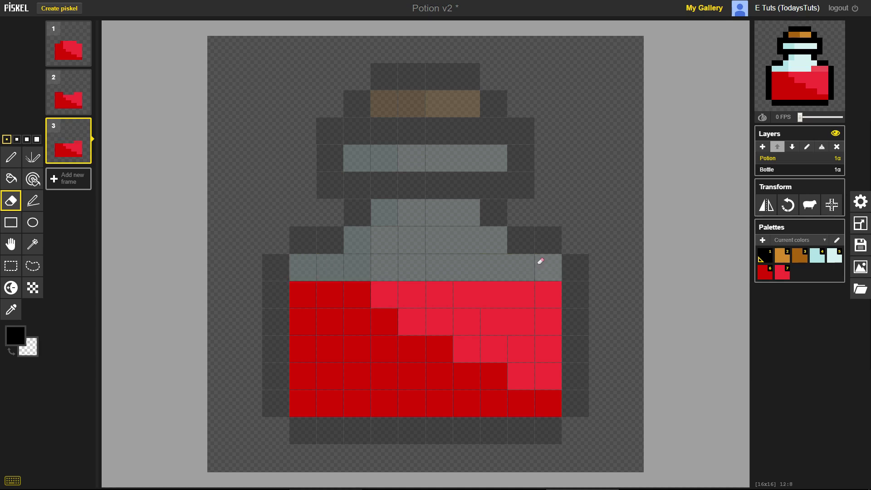
left_click_drag(359, 291, 483, 290)
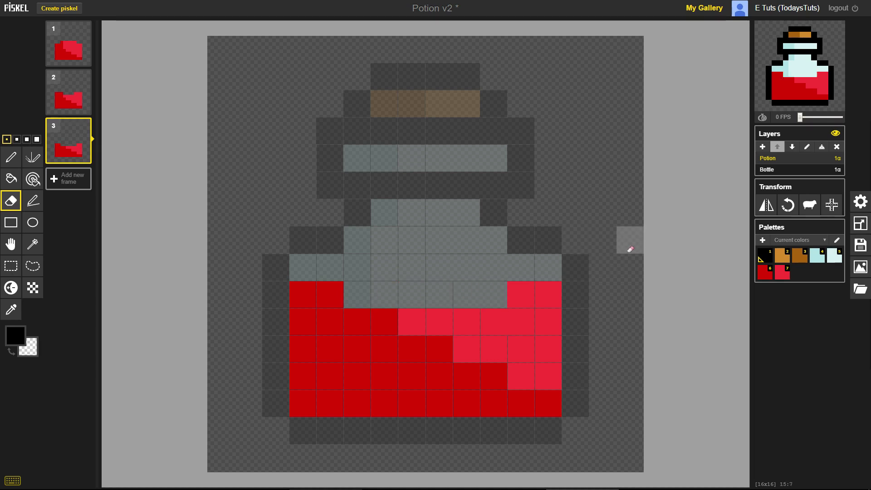
Step: Duplicate frame 3 into frame 4 and clear its top liquid row completely
left_click(83, 157)
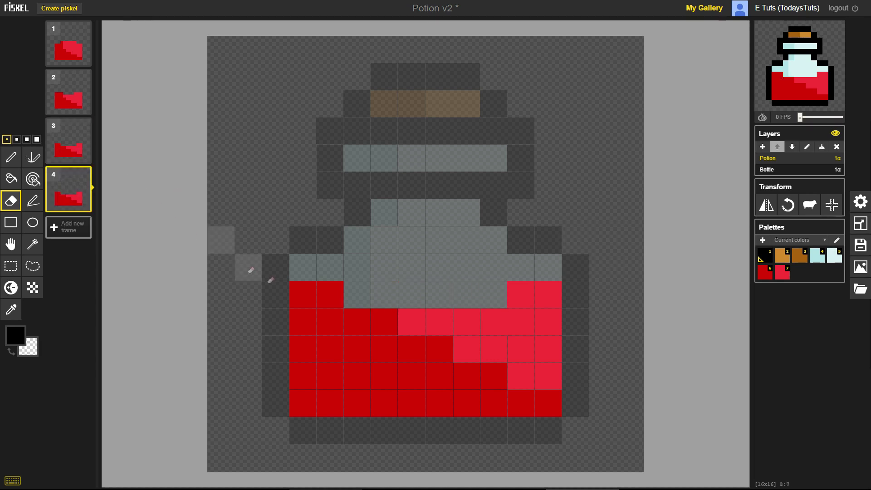
left_click_drag(299, 293, 324, 295)
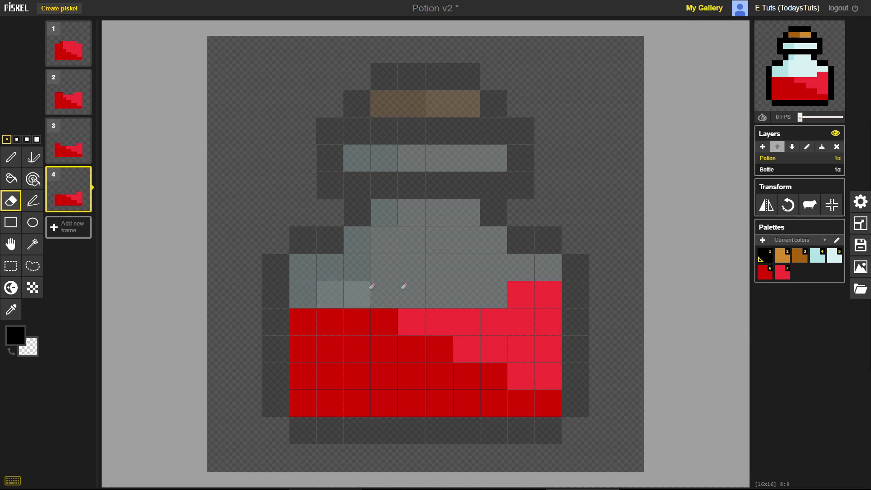
left_click(521, 285)
left_click(544, 286)
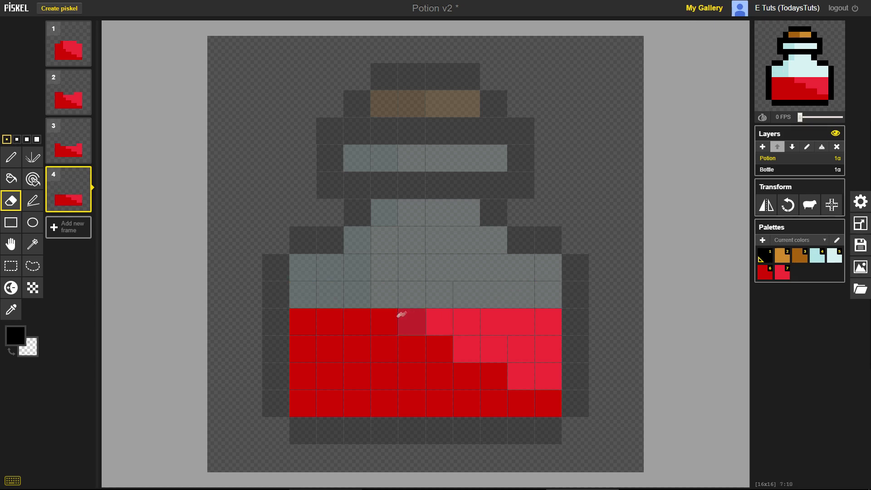
mouse_move(363, 317)
left_mouse_down()
mouse_move(490, 313)
mouse_move(438, 317)
mouse_move(395, 344)
mouse_move(459, 346)
left_mouse_up()
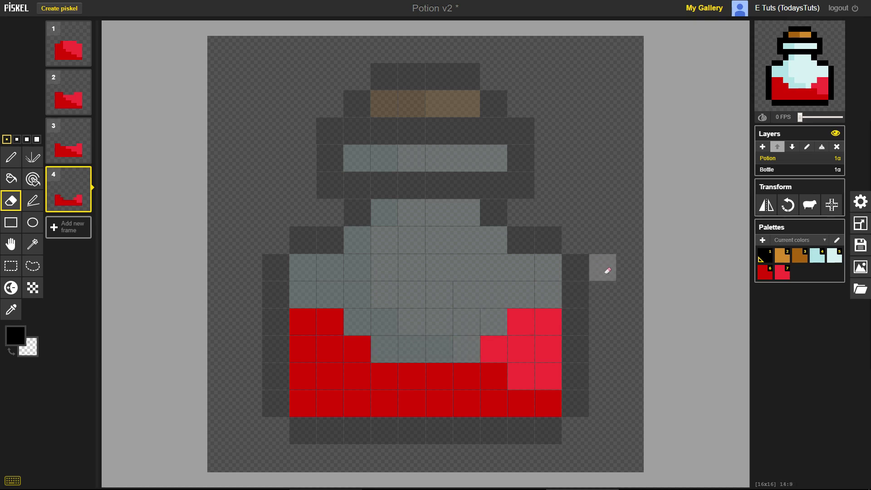
Step: Duplicate frame 4 into frame 5 and erase its top red and pink pixels plus another row
left_click(84, 206)
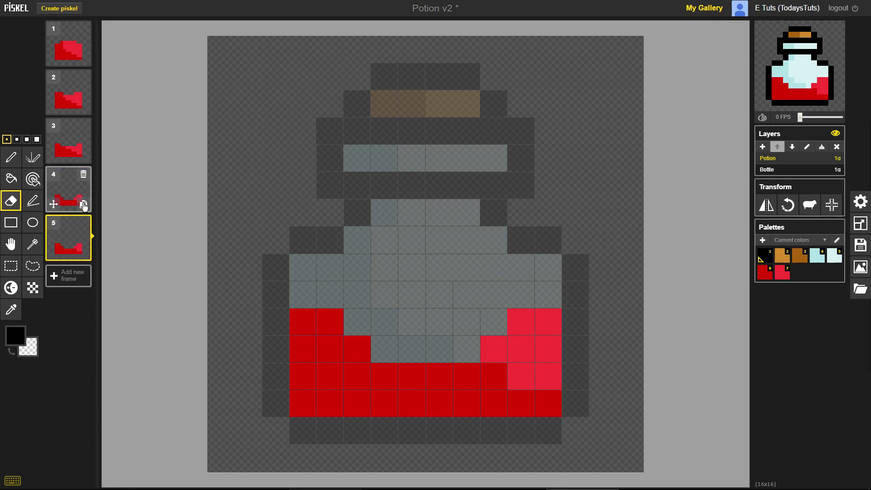
left_click_drag(307, 317, 330, 319)
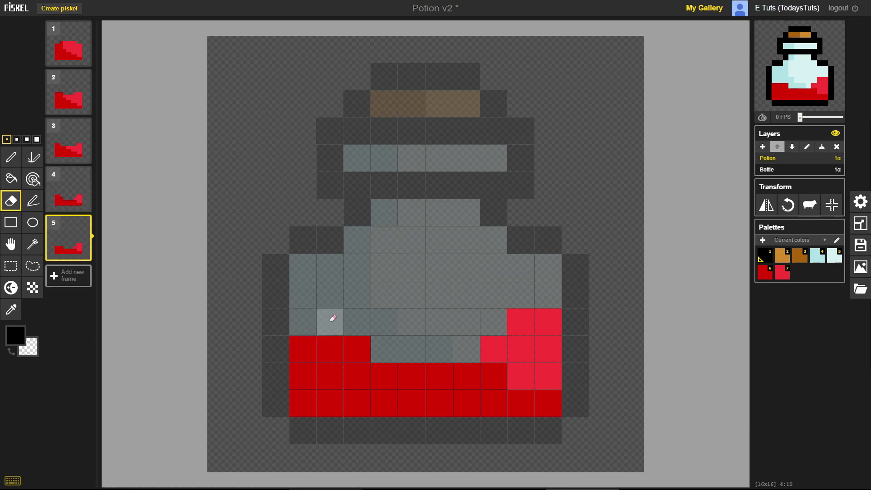
left_click(344, 338)
left_click(351, 343)
left_click(521, 318)
left_click(538, 317)
left_click_drag(494, 347, 515, 342)
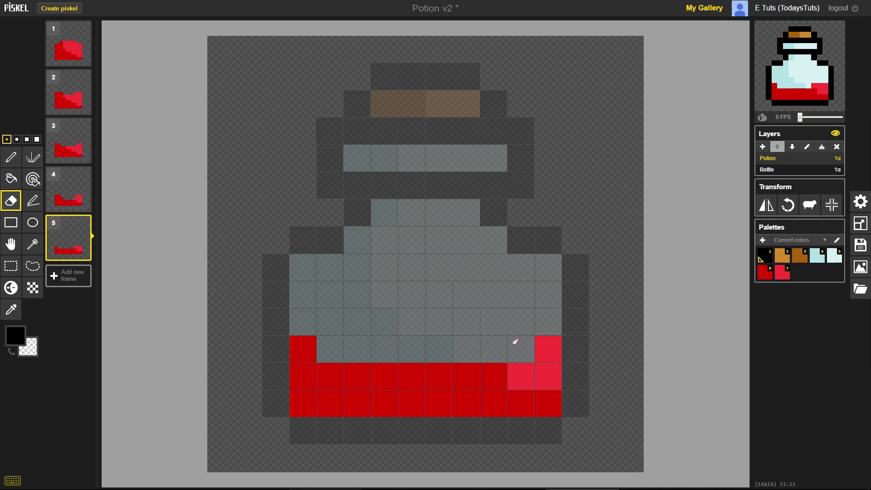
mouse_move(410, 370)
left_mouse_down()
mouse_move(395, 369)
mouse_move(461, 370)
left_mouse_up()
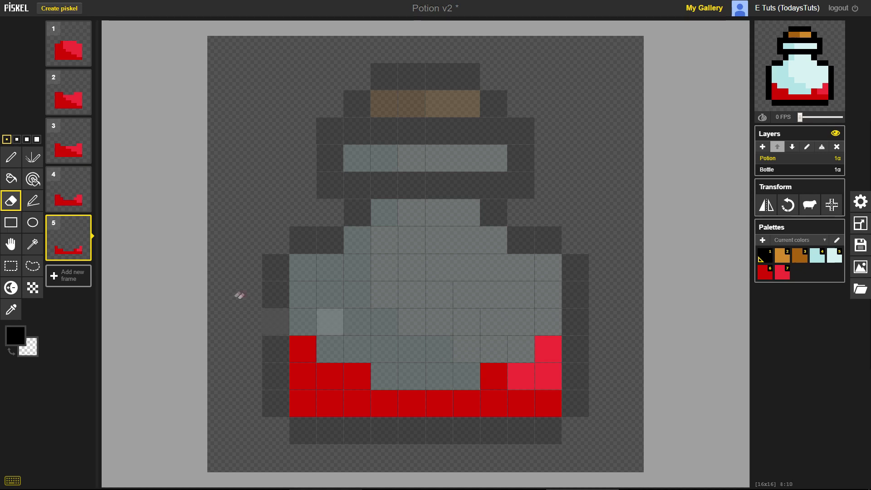
Step: Lower the liquid further in a new frame 6, then empty the bottle in frame 7
left_click(84, 254)
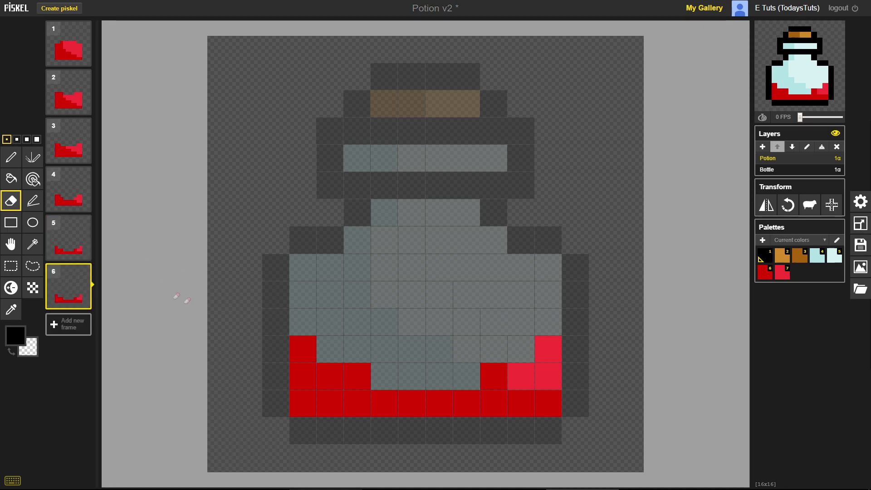
left_click(312, 338)
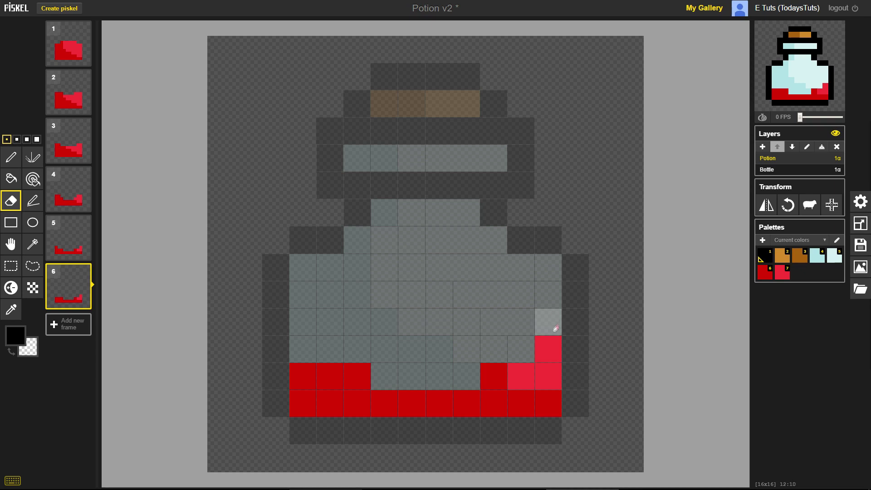
left_click(555, 347)
mouse_move(552, 369)
left_mouse_down()
mouse_move(505, 372)
mouse_move(509, 386)
mouse_move(538, 396)
mouse_move(509, 380)
mouse_move(408, 367)
mouse_move(316, 381)
mouse_move(315, 394)
mouse_move(329, 404)
mouse_move(356, 382)
left_mouse_up()
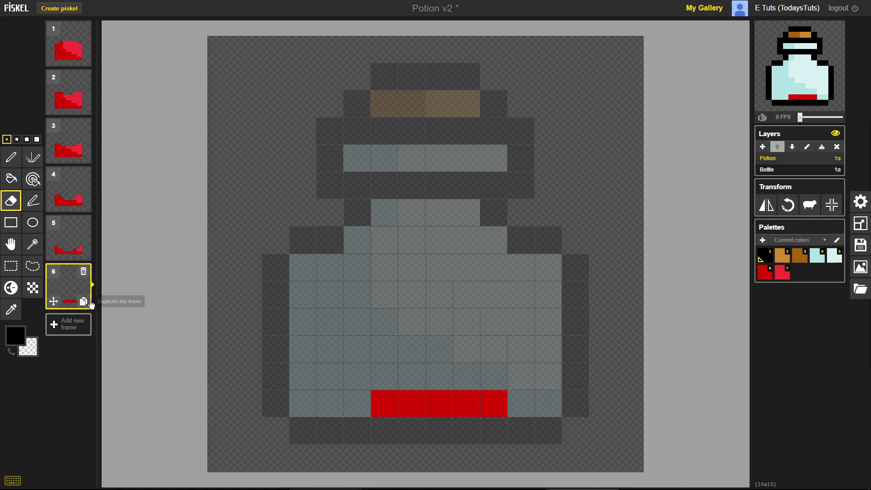
left_click(86, 302)
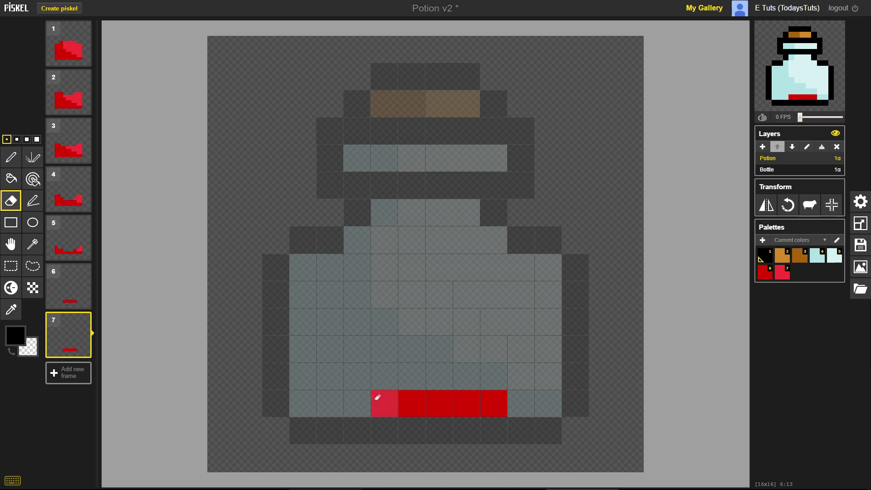
left_click_drag(377, 399, 488, 393)
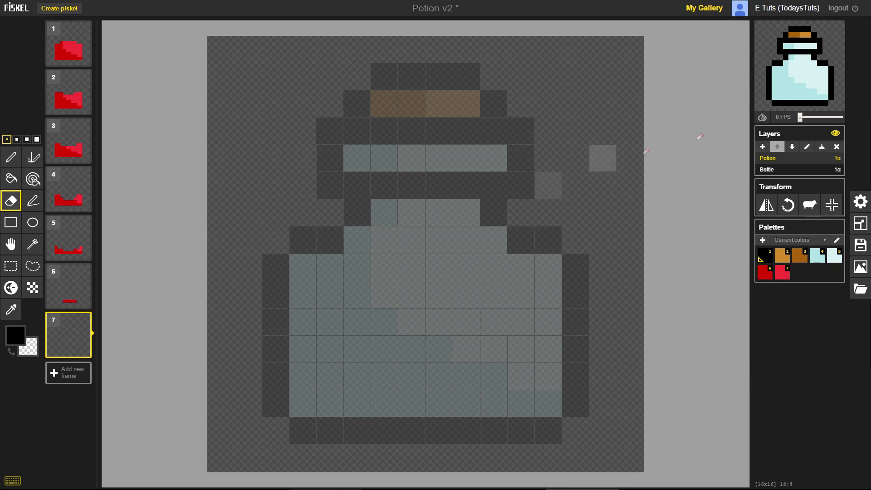
Step: Set the animation speed slider to 12 FPS and copy empty frame 7 into frame 8
mouse_move(796, 85)
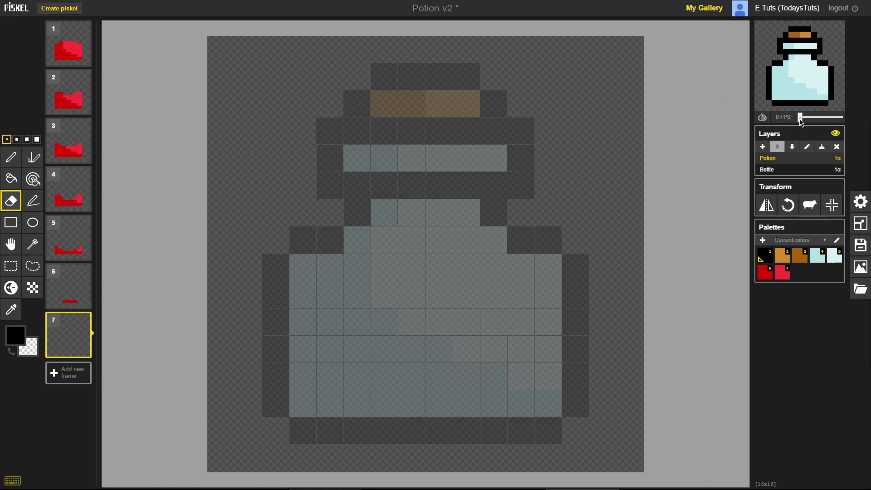
left_click_drag(801, 121, 802, 120)
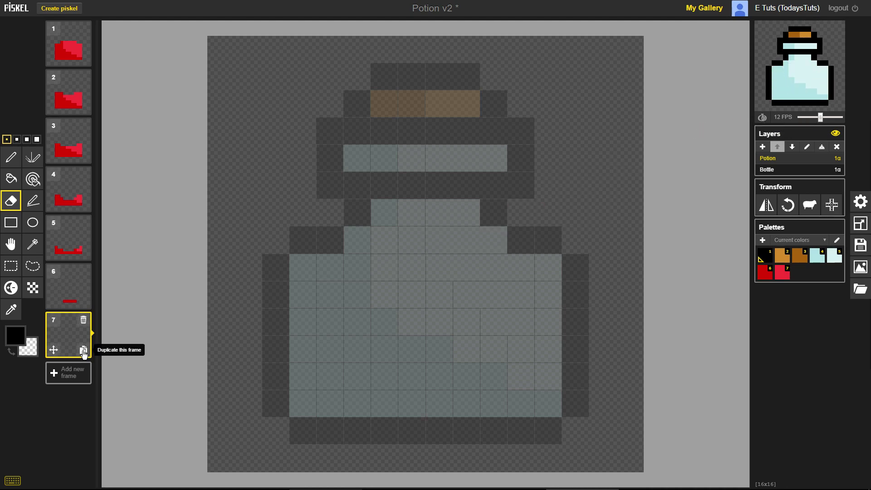
left_click(83, 352)
Step: Add four more empty copies of frame 7 to the end of the animation
left_click(84, 352)
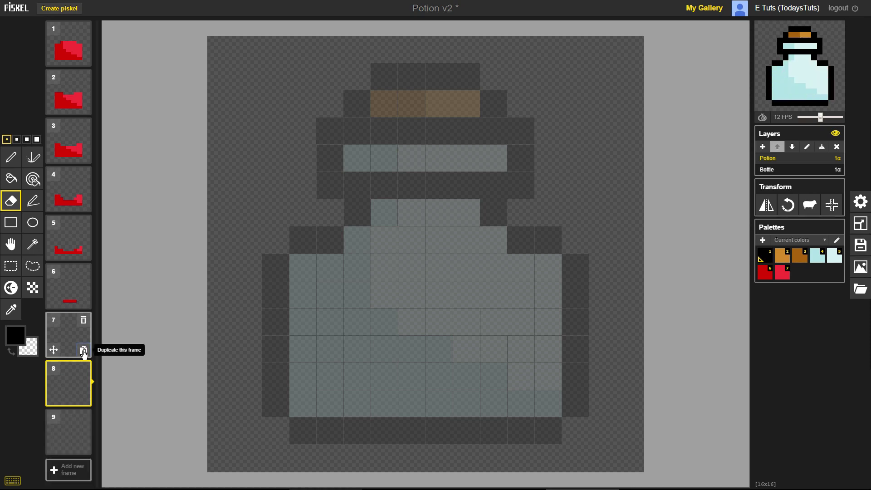
left_click(83, 353)
left_click(83, 352)
left_click(83, 352)
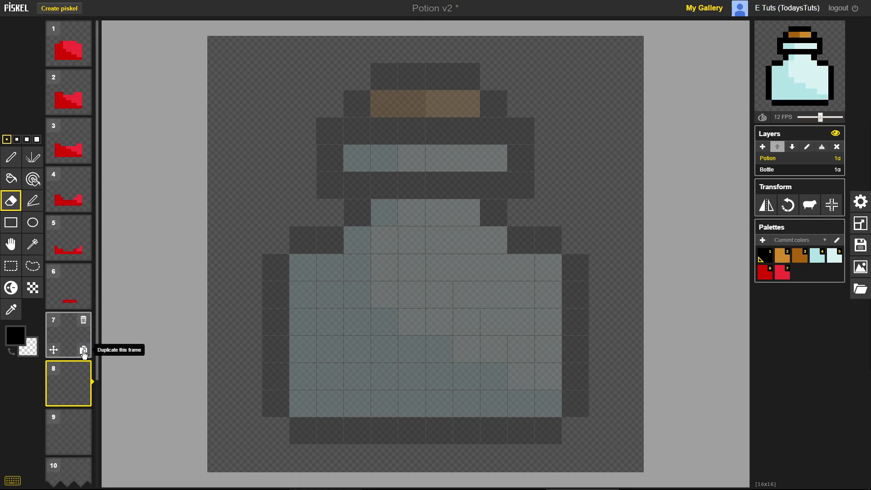
Step: Toggle the preview to 1x size and back, then pop the preview out into its own window
mouse_move(806, 102)
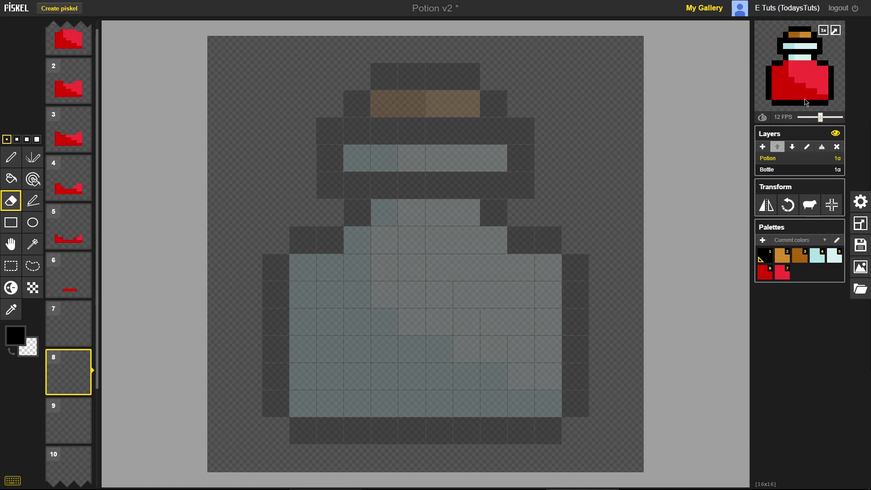
left_click(824, 32)
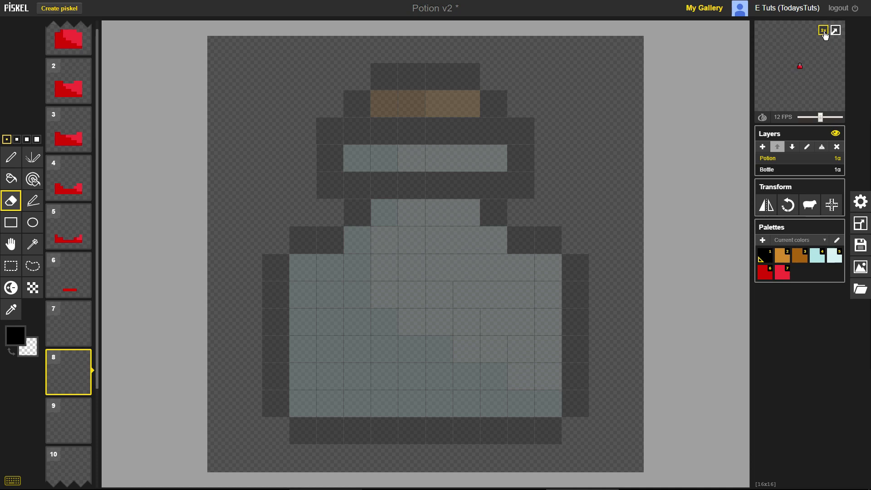
left_click(824, 33)
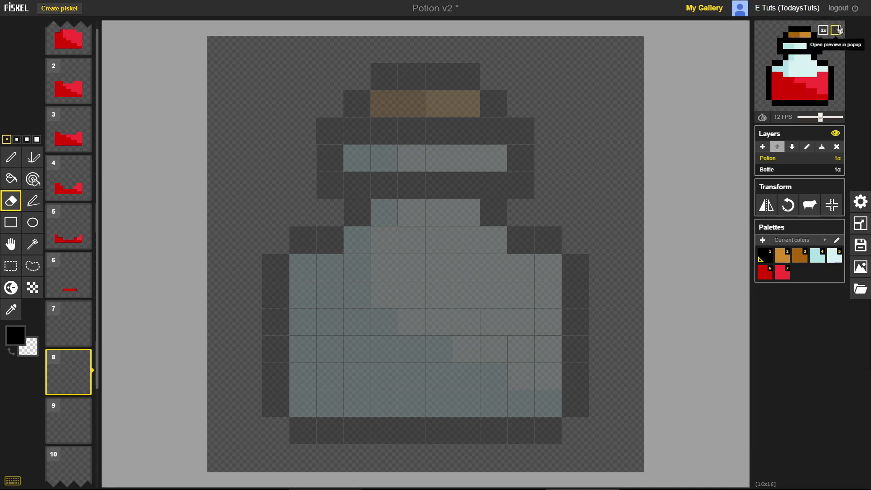
left_click(838, 31)
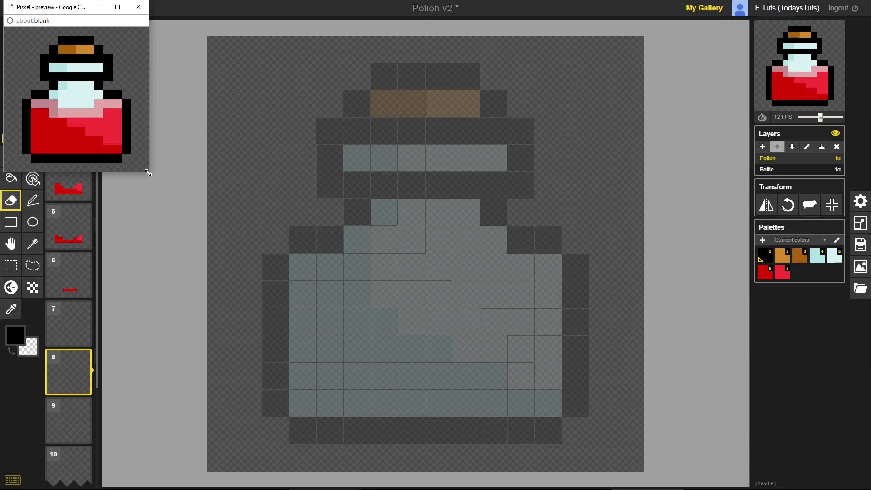
Step: Enlarge the popup preview window, then shrink it to a small view of the potion
left_click_drag(149, 171, 30, 46)
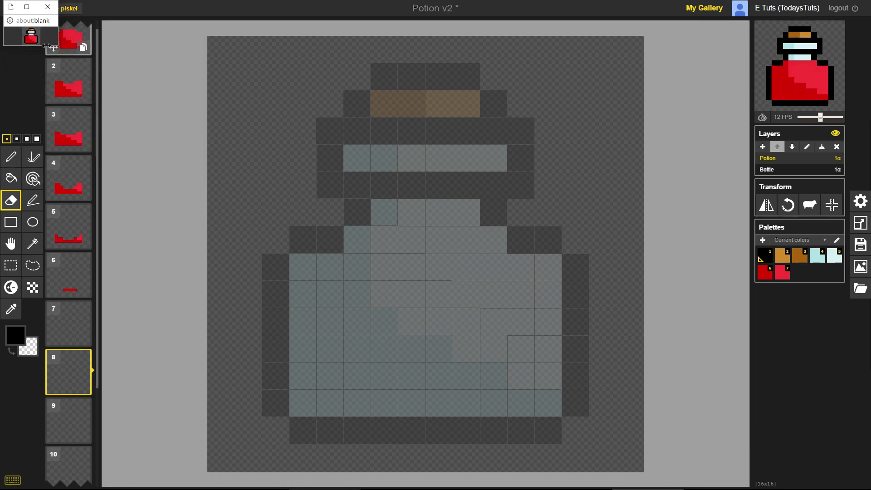
mouse_move(58, 45)
left_mouse_down()
mouse_move(50, 32)
mouse_move(53, 39)
left_mouse_up()
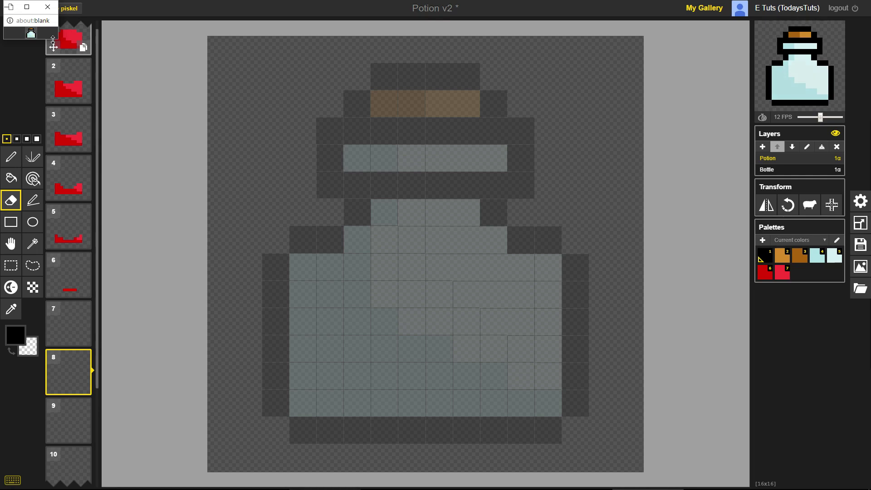